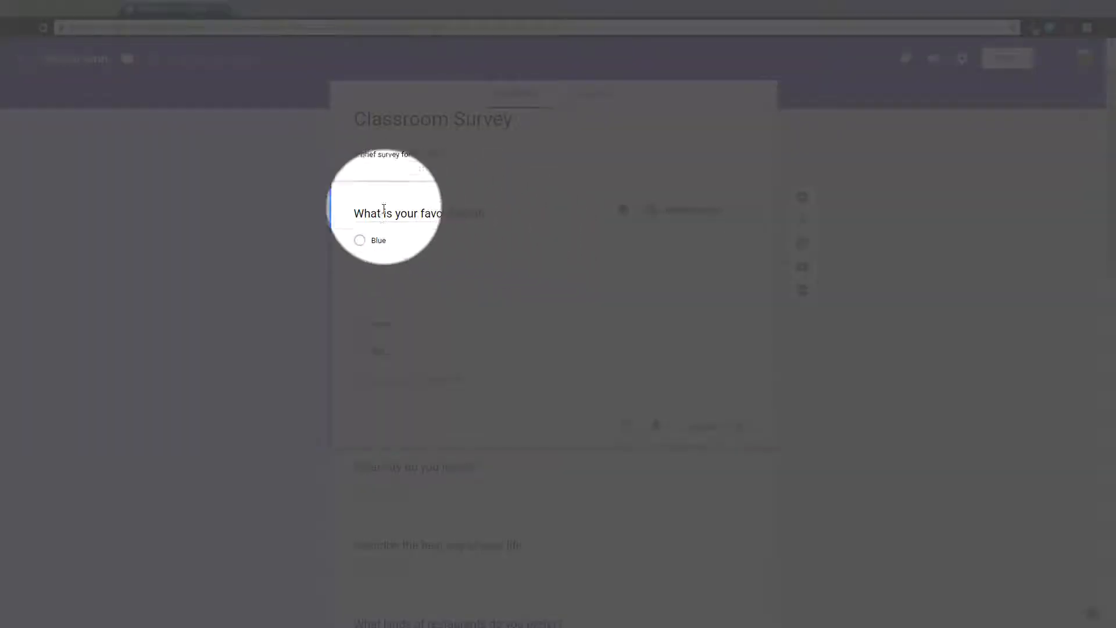
Add "Orange" as another answer option to the favorite color question, leaving no extra blank option behind it
triple_click(395, 219)
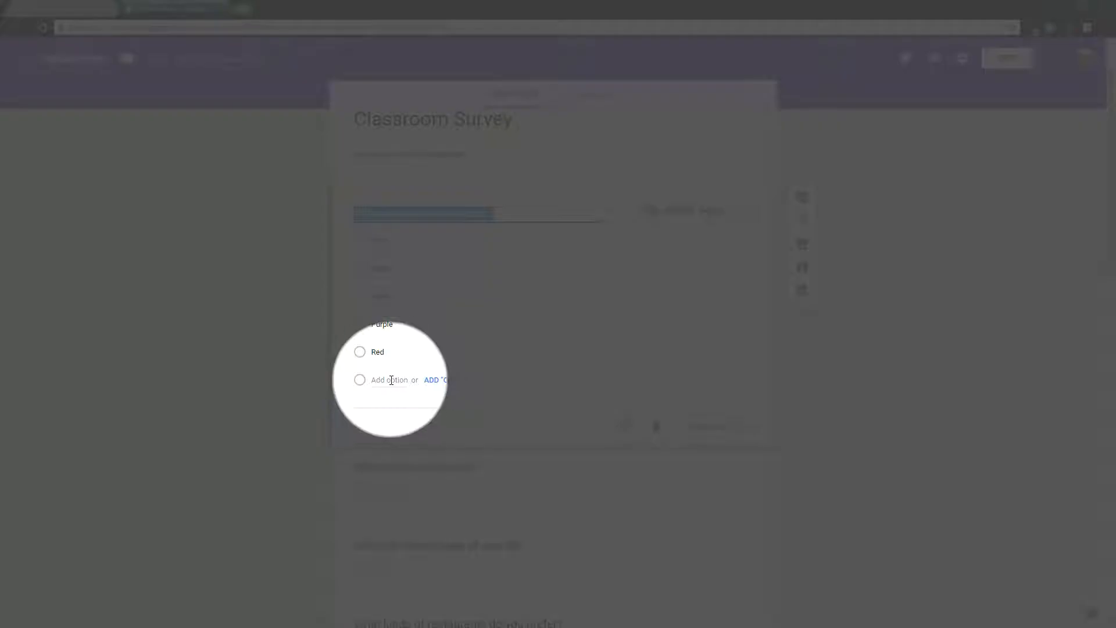
click(391, 381)
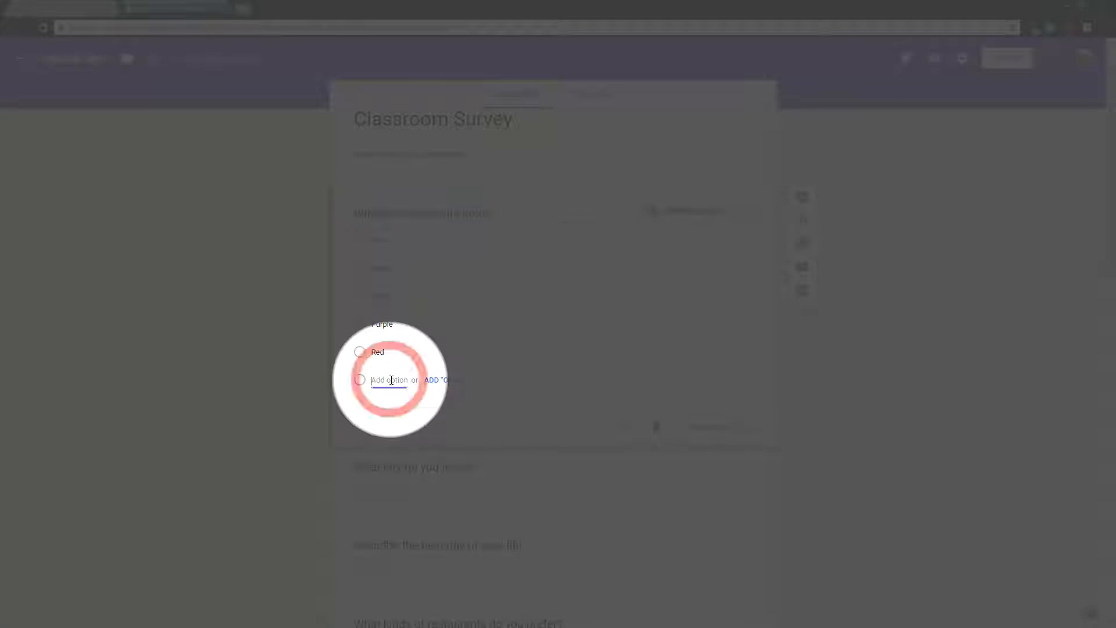
text(Orange)
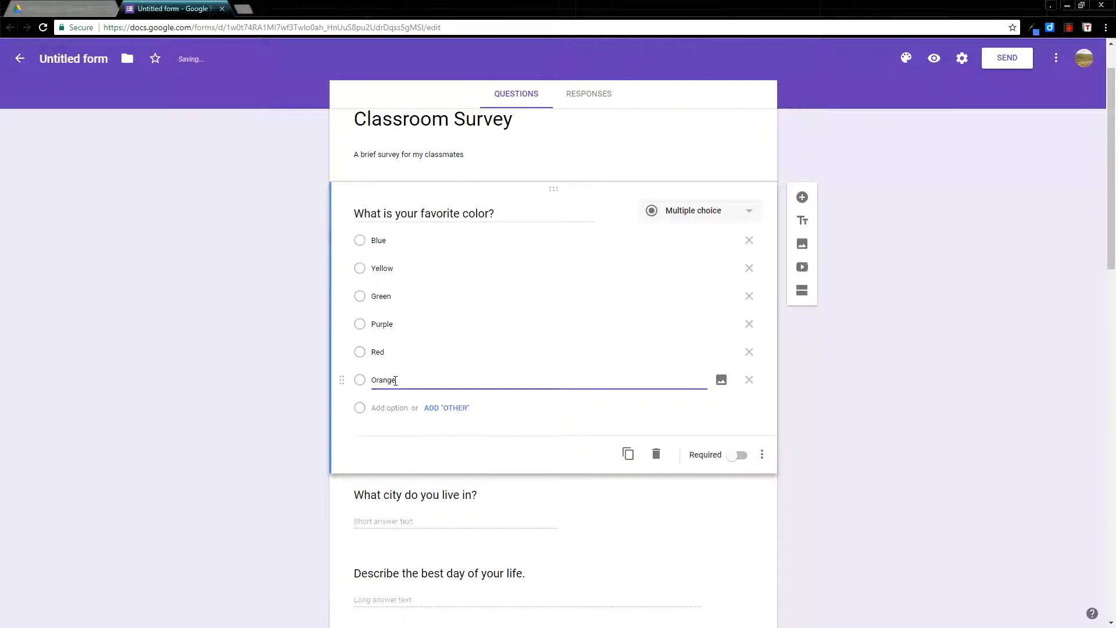
key(Tab)
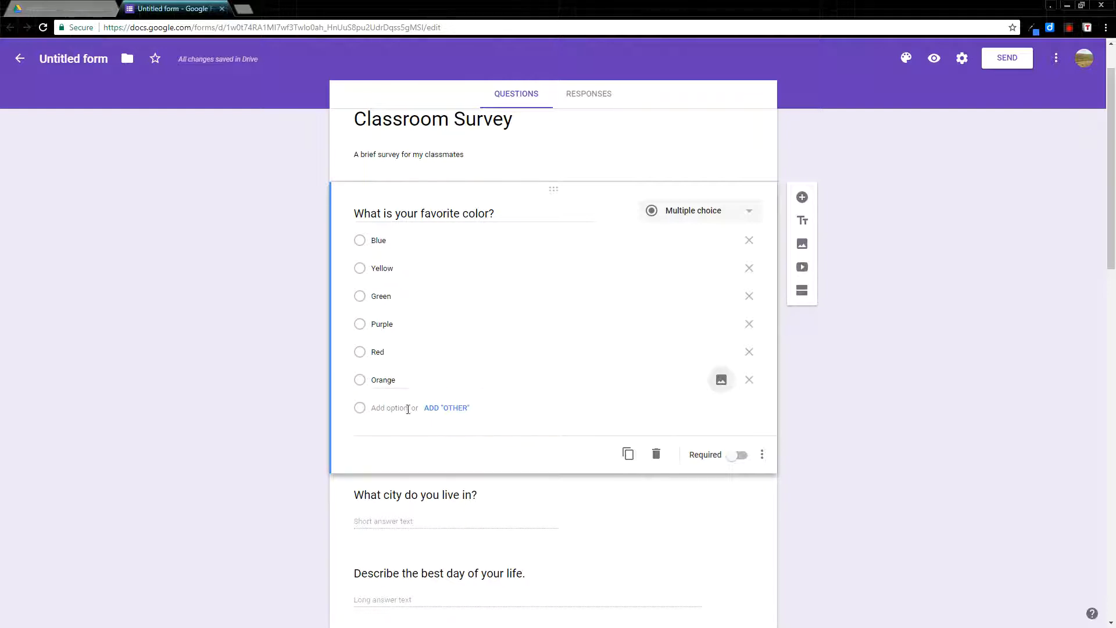
click(399, 407)
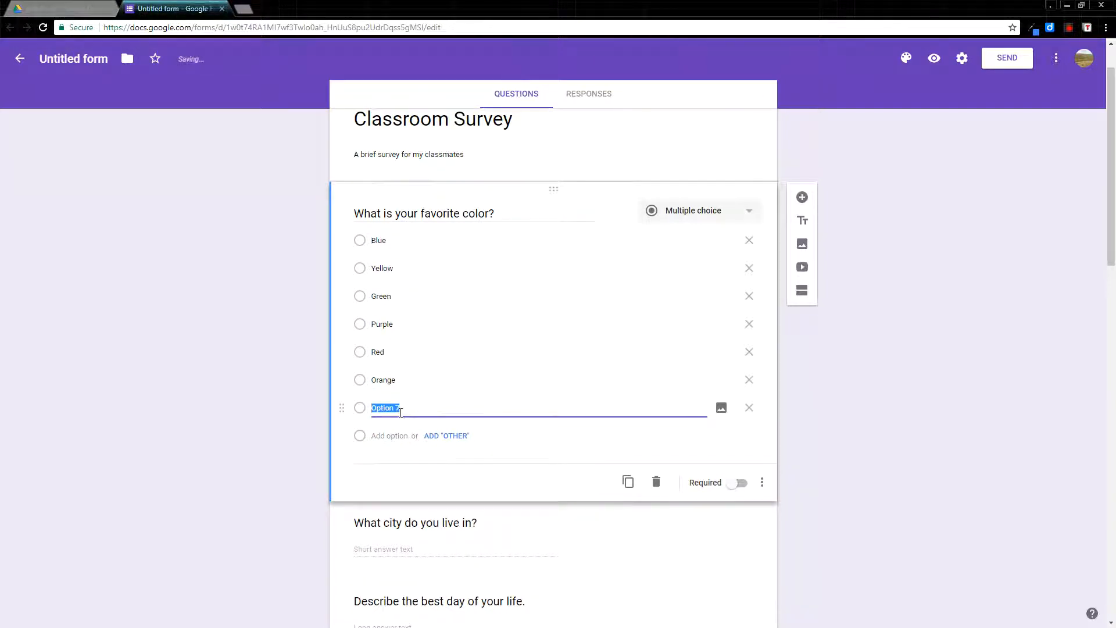
click(749, 409)
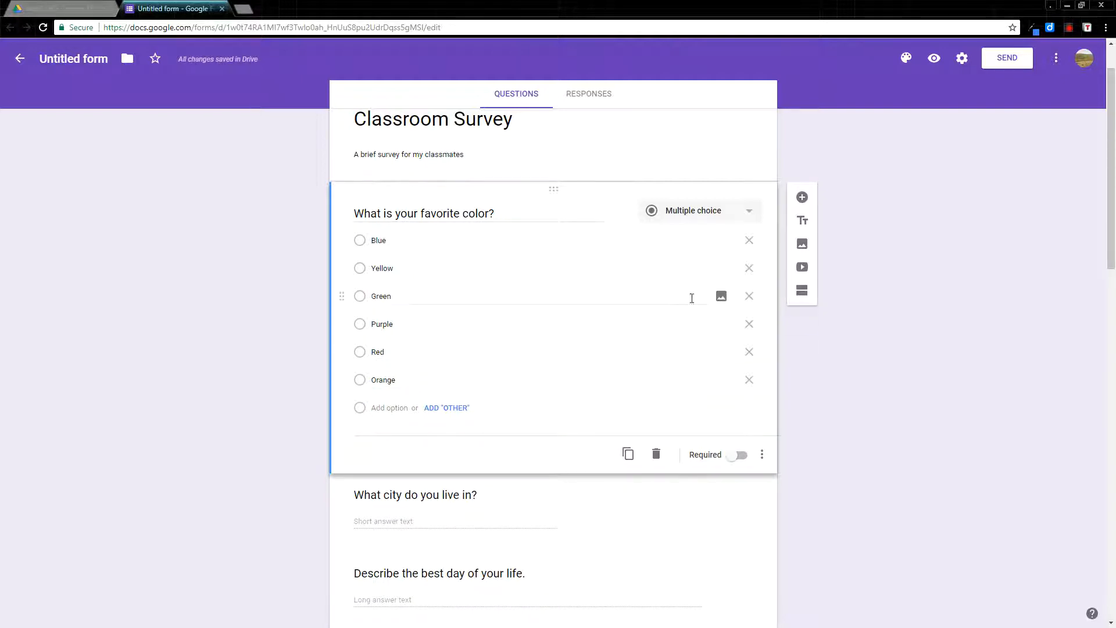
Examine the answer types of the city, best day, restaurant and favorite season questions, including the list of available question types
scroll(573, 396, down, 3)
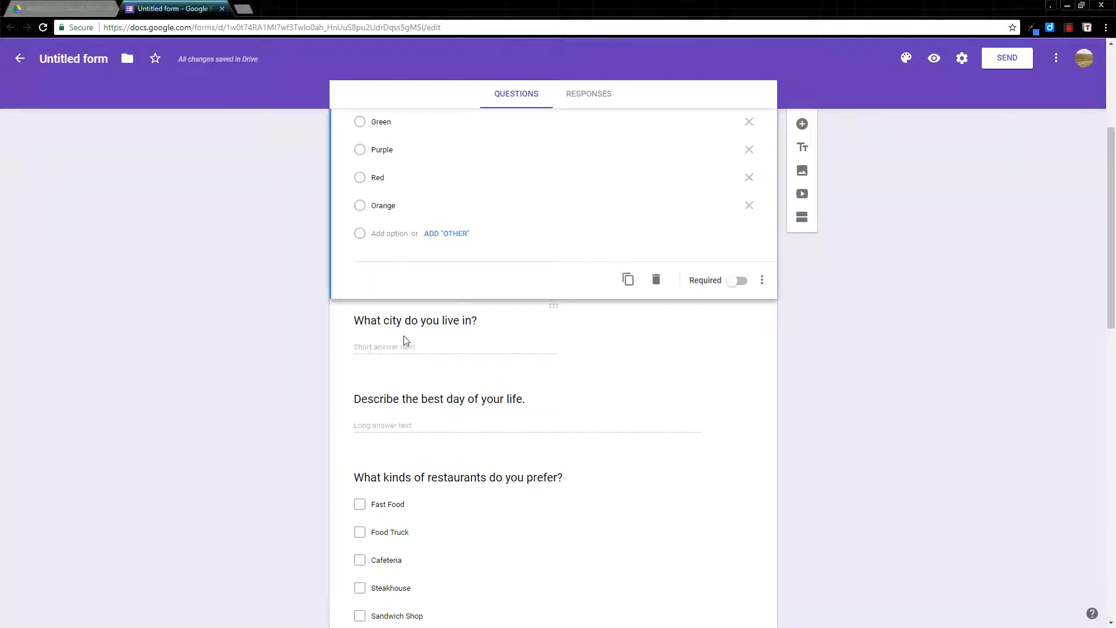
click(427, 326)
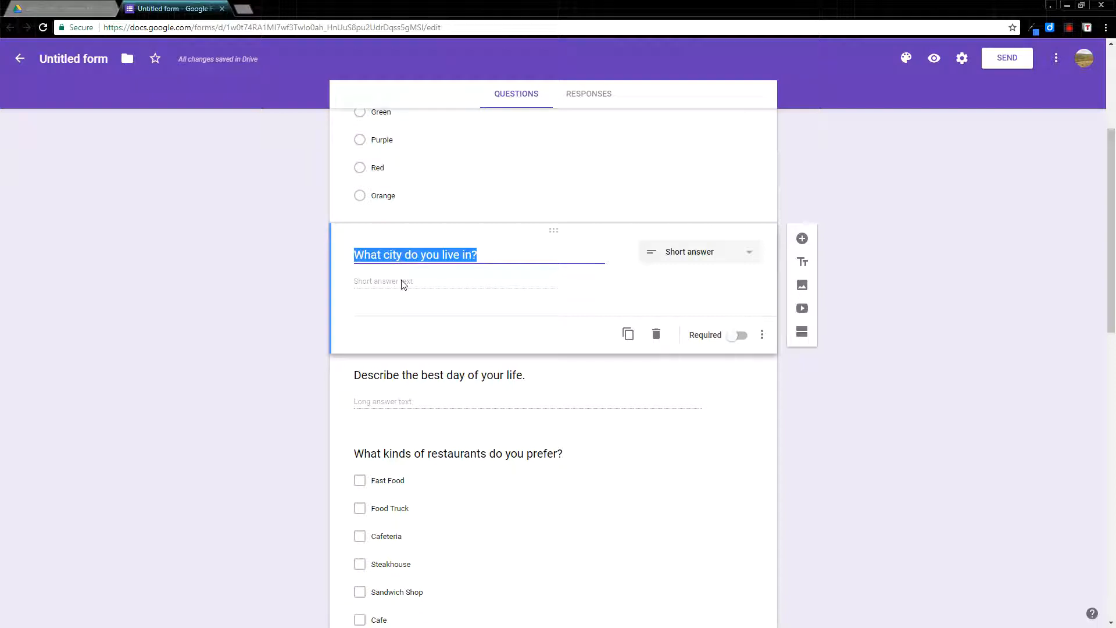
click(460, 388)
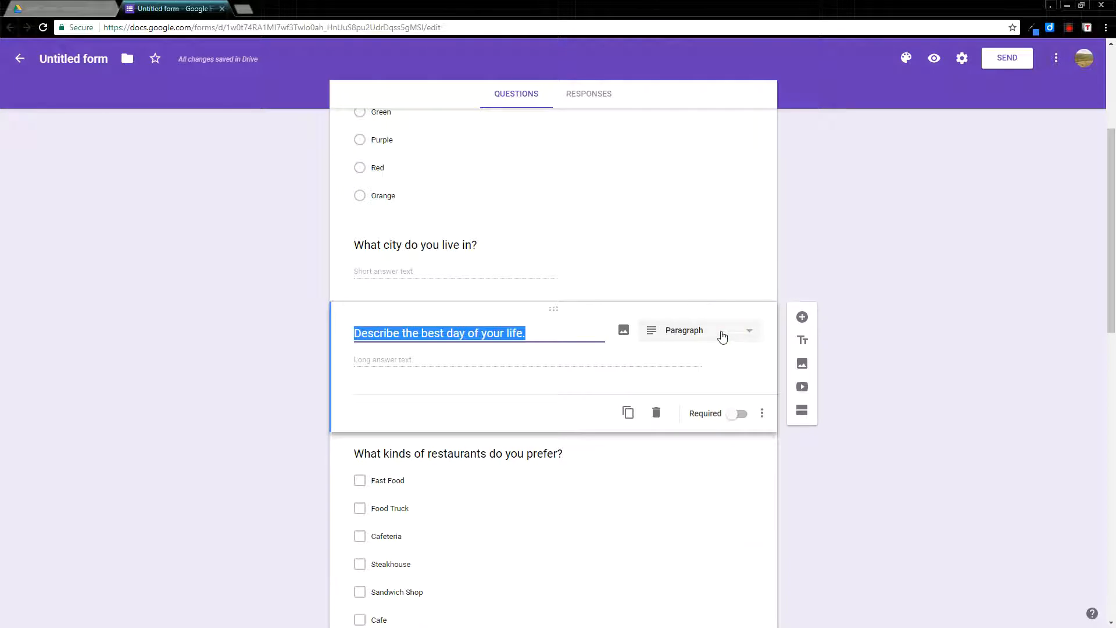
click(719, 335)
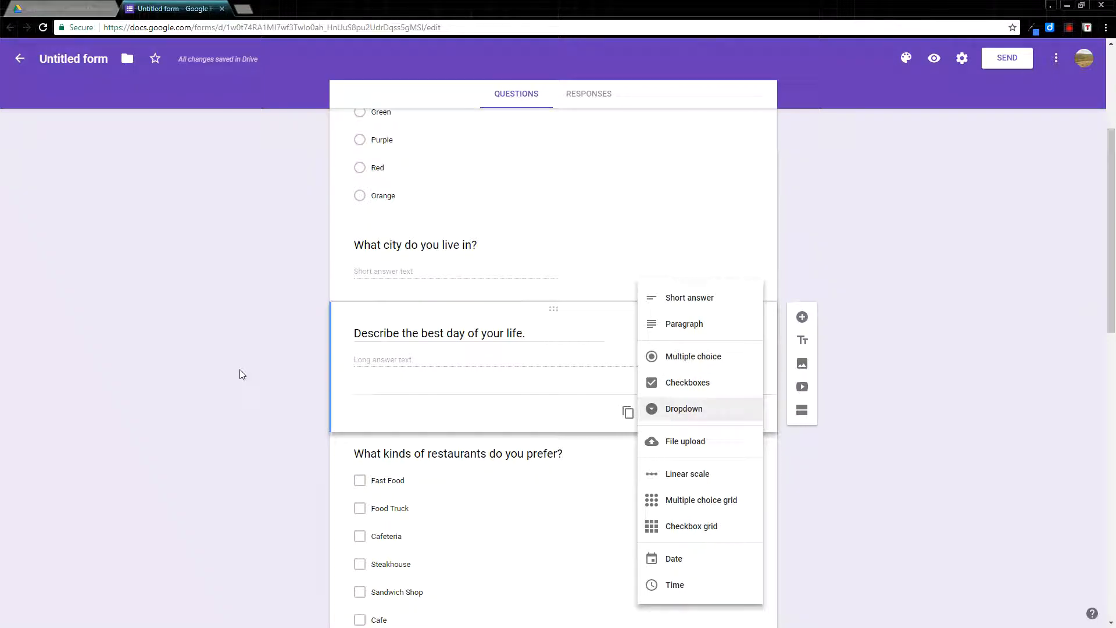
click(286, 370)
scroll(288, 374, down, 4)
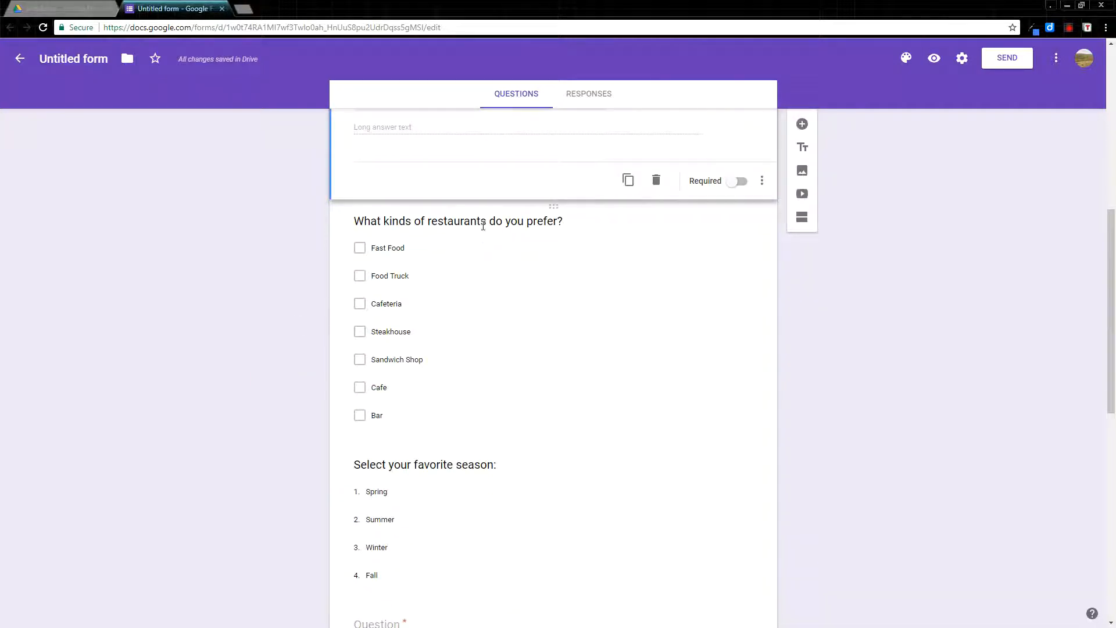
click(484, 225)
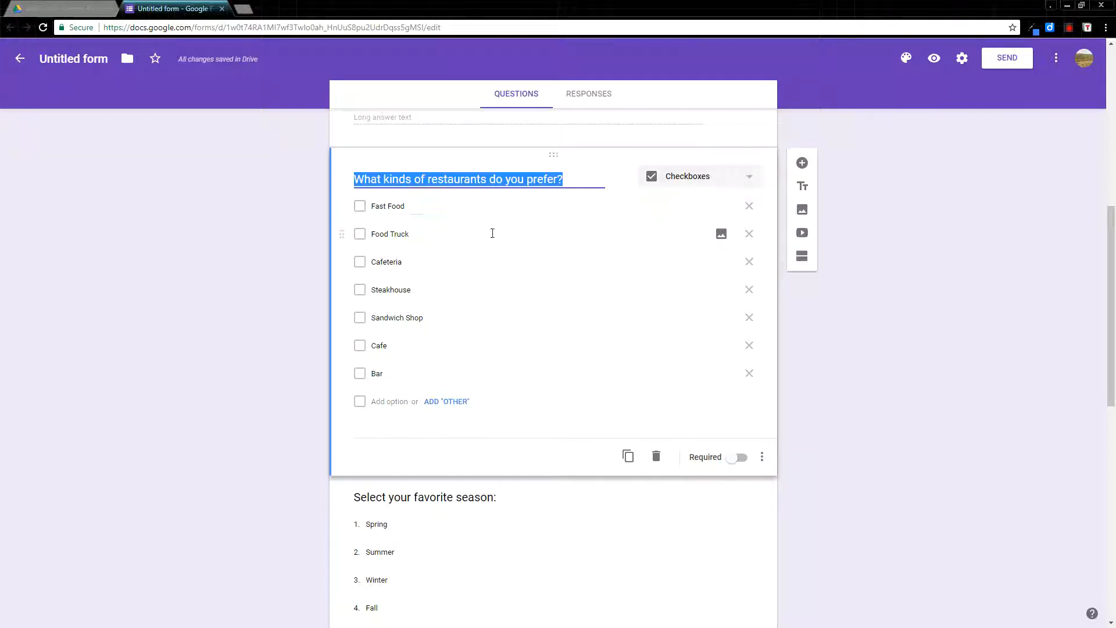
scroll(519, 273, down, 5)
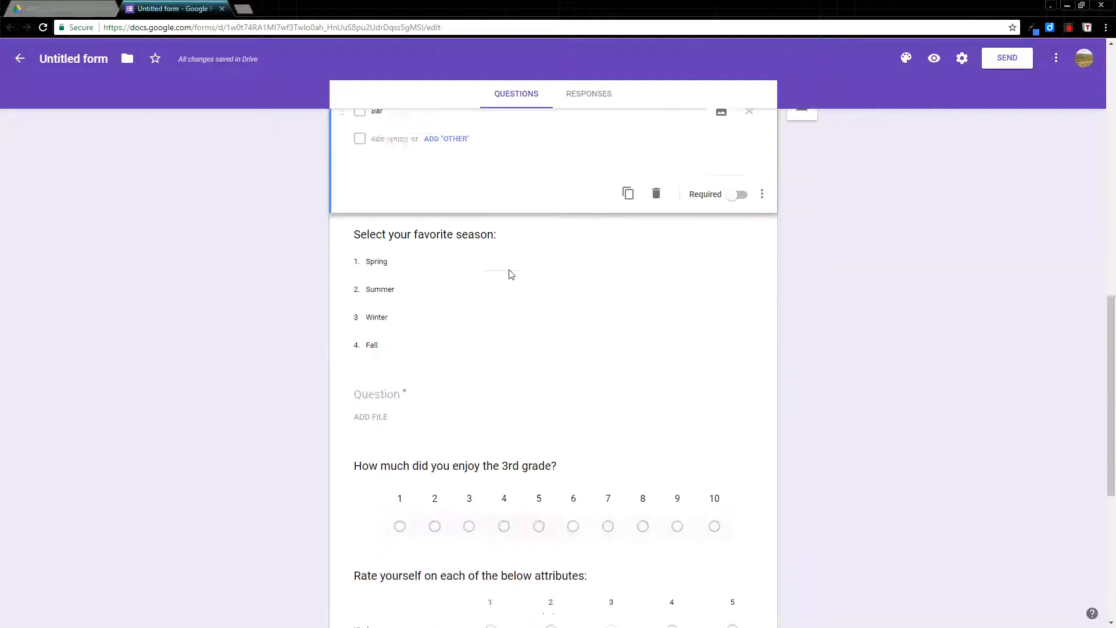
scroll(465, 228, up, 1)
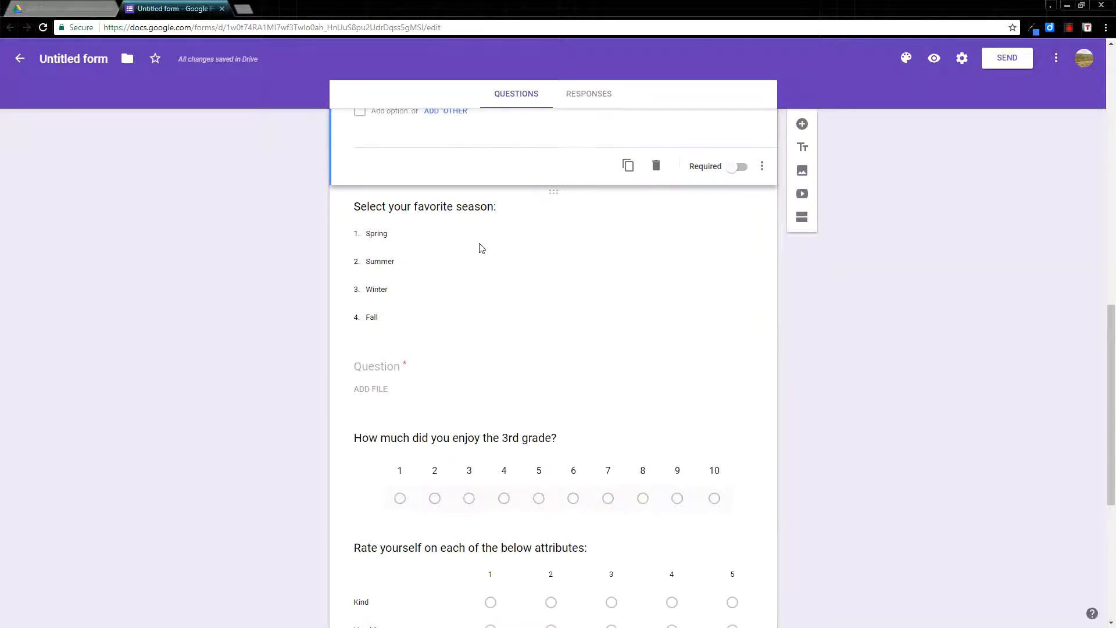
click(468, 207)
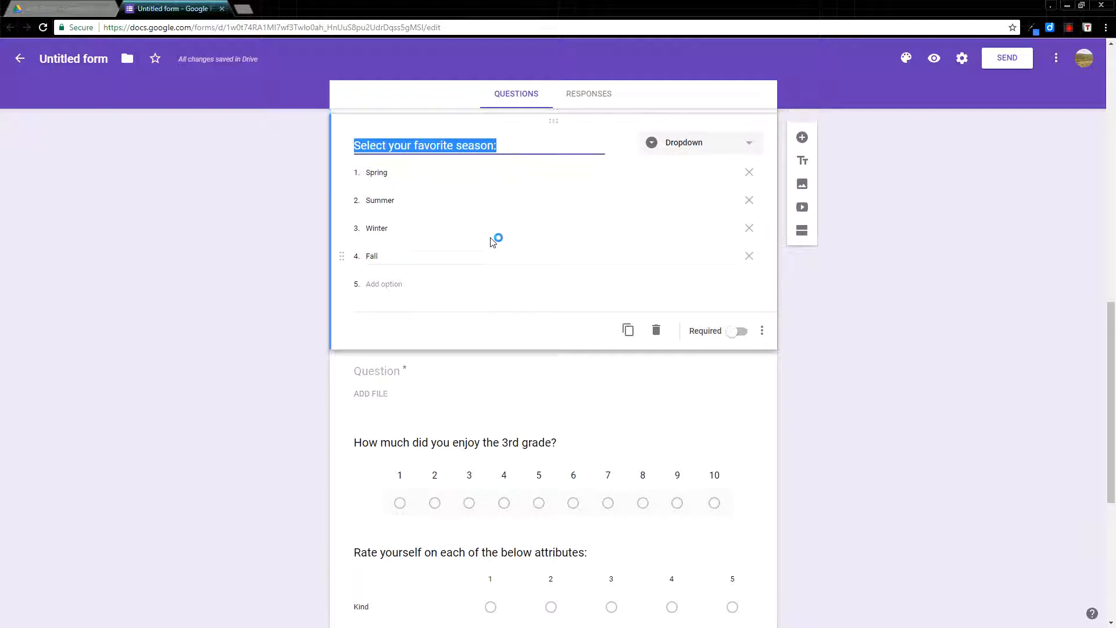
scroll(490, 271, up, 1)
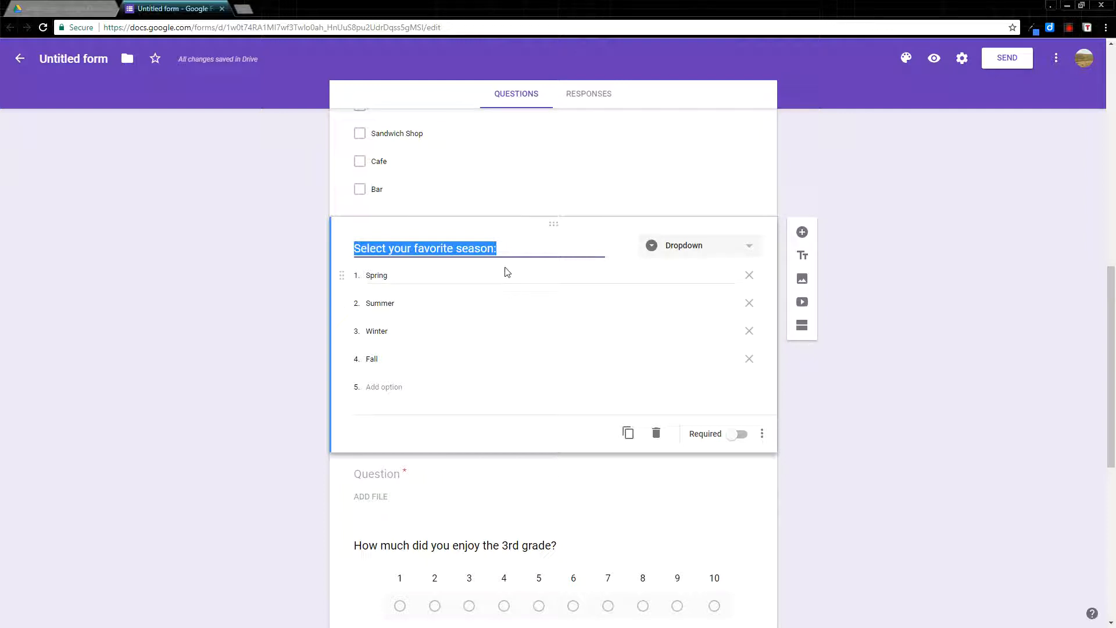
Get the form's shareable link and open it in a new browser tab as a respondent
click(1003, 67)
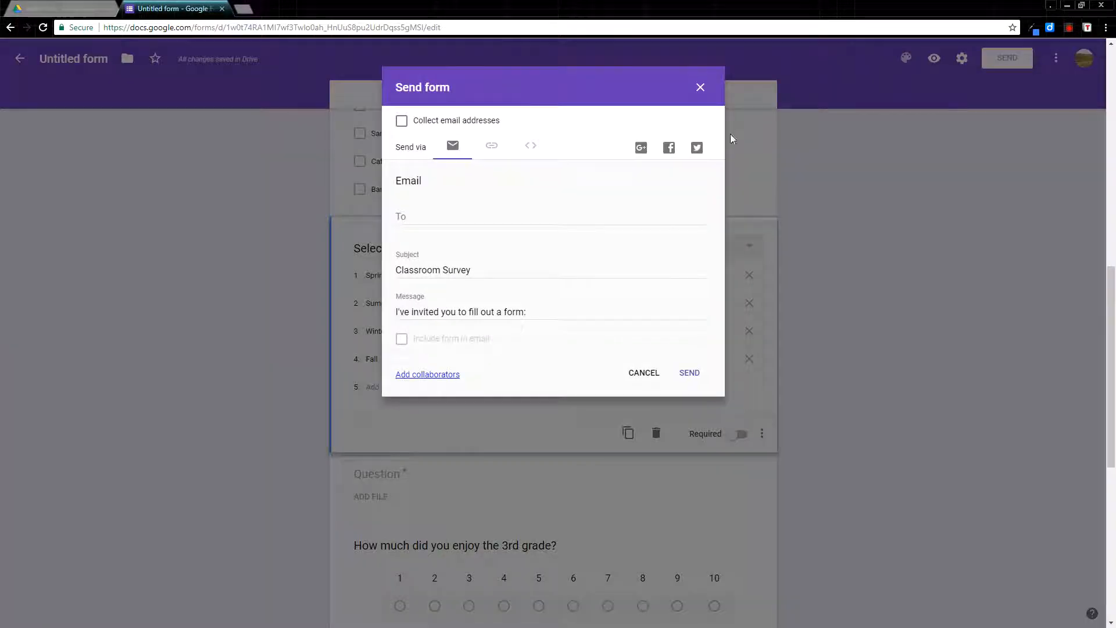
click(491, 146)
click(501, 206)
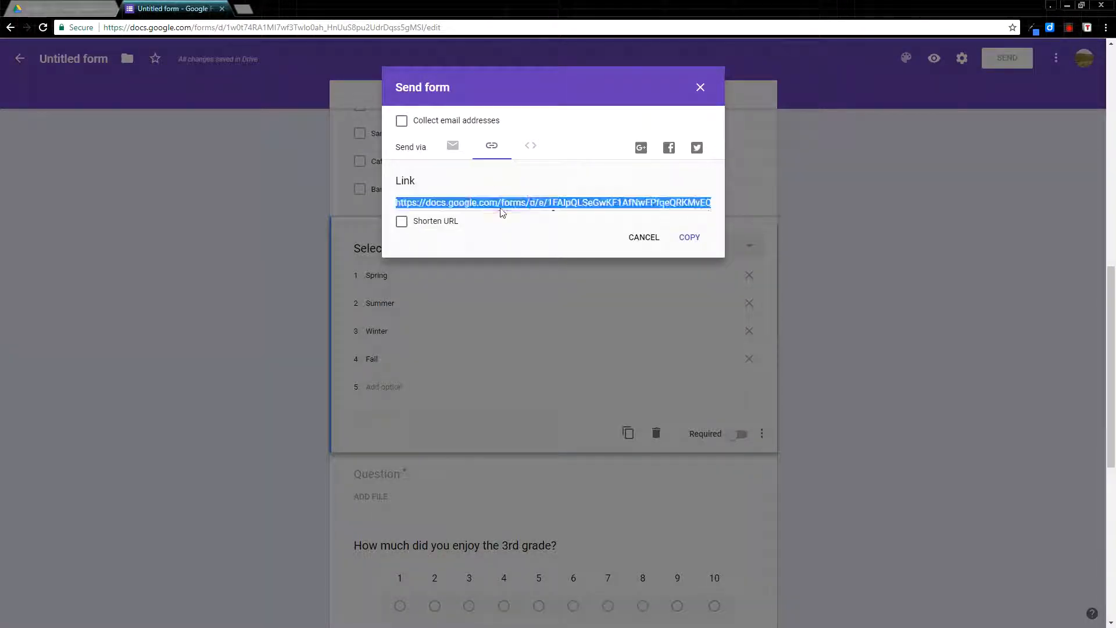
click(241, 8)
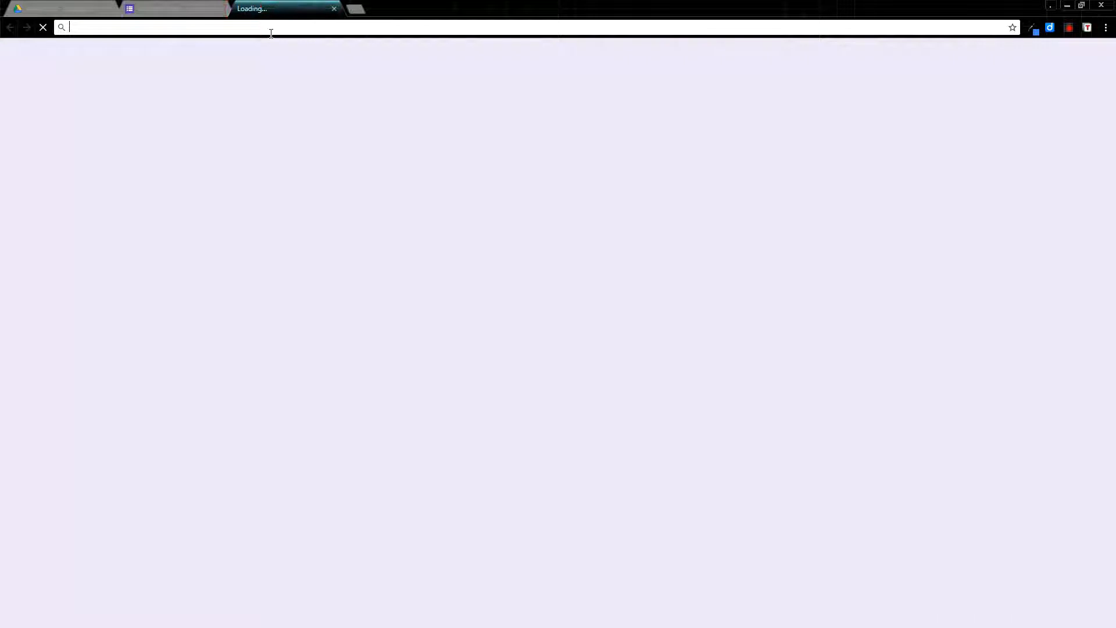
text(https://docs.google.com/forms/d/e/1FAIpQLSeGwKF1AfNwFPfqeQRKMvEQCMwqgLe6aKlJ_jiY-rh8nfoz3g/viewform?usp=sf_link)
key(Return)
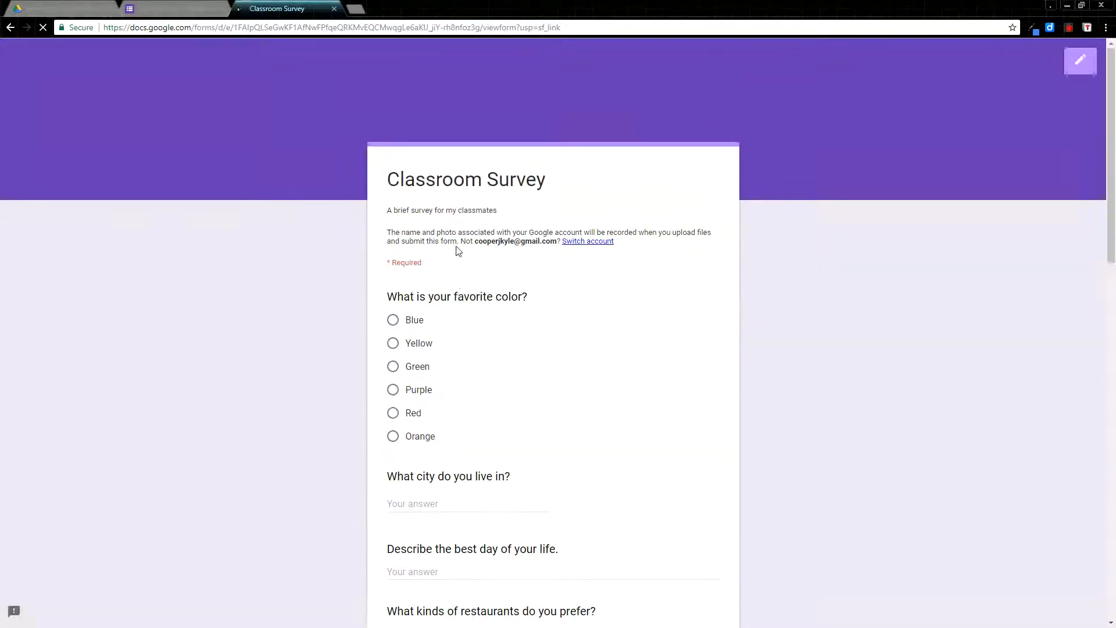
Try the color choices in the favorite color question one after another, ending with Red selected
scroll(445, 261, down, 1)
click(393, 262)
click(393, 284)
click(393, 308)
click(393, 331)
click(393, 352)
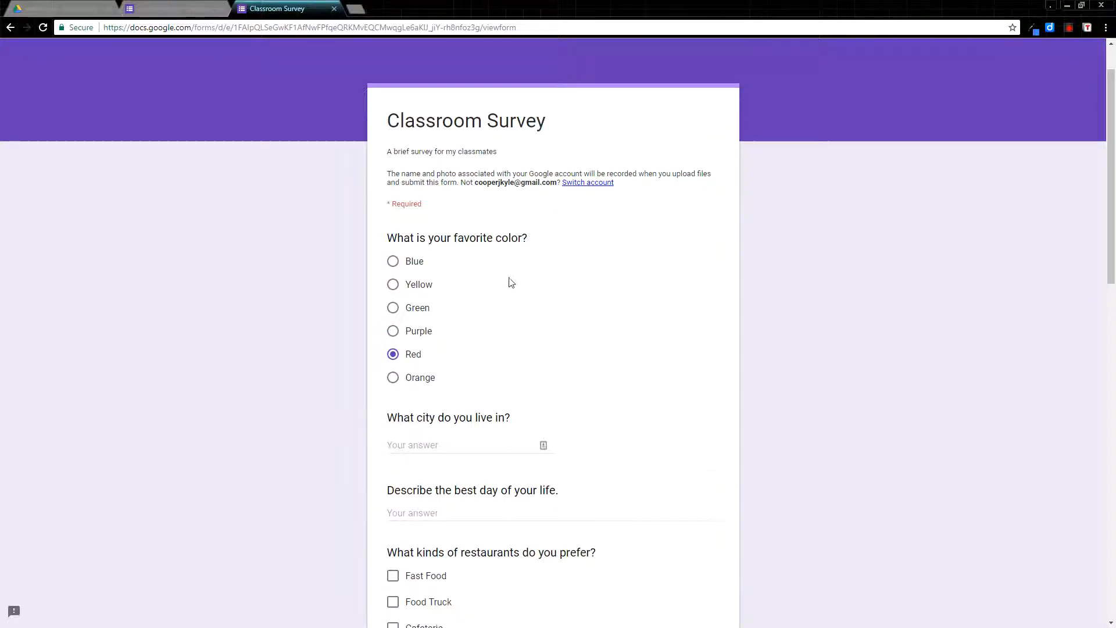
Answer the question about the city of residence with "Chicago"
scroll(508, 282, down, 1)
scroll(511, 288, down, 2)
click(463, 270)
text(Vil)
key(BackSpace)
key(BackSpace)
key(BackSpace)
text(Chicago)
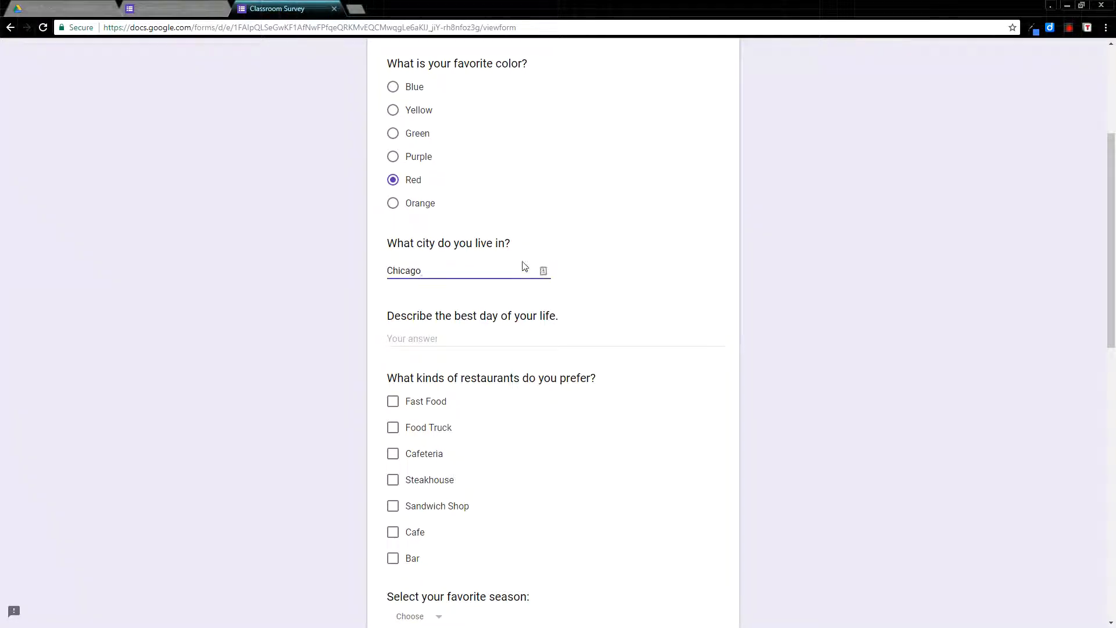
Answer the best day question with "A good day", trying a long run of filler letters and deleting it
scroll(489, 263, down, 1)
click(519, 286)
text(A go)
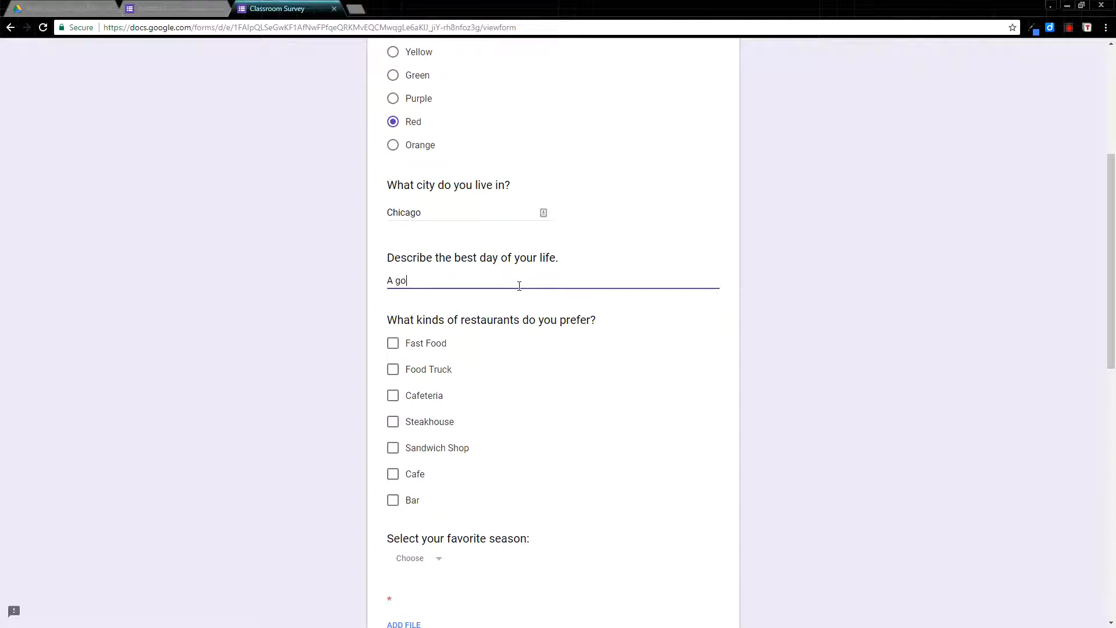
text(od day kkkkkkkkkkkkkkkkkkkkkkkkkkkkkkkkkkkkkkkkkkkkkkkkkkkkkk)
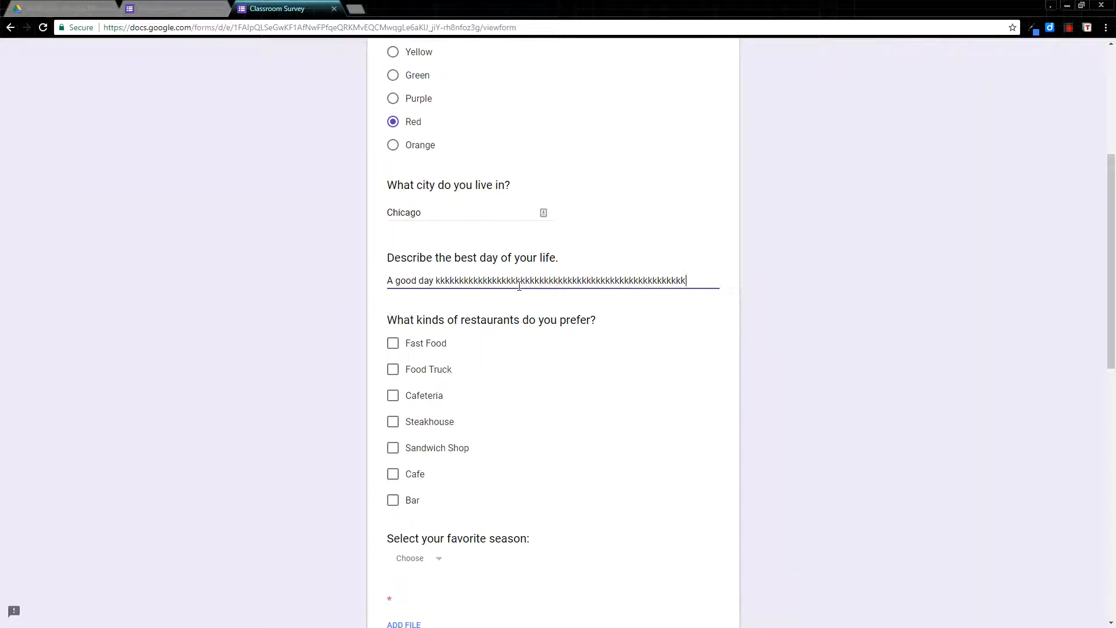
text(kkkkkkkkkkkkkkkkkkkkkkkkkkkkkkkkkkkkkkkkkkkkkkkkkkkkkkkkkkkkkkkkkkkkkkkkkkkkkkkkkkkkkkkkk)
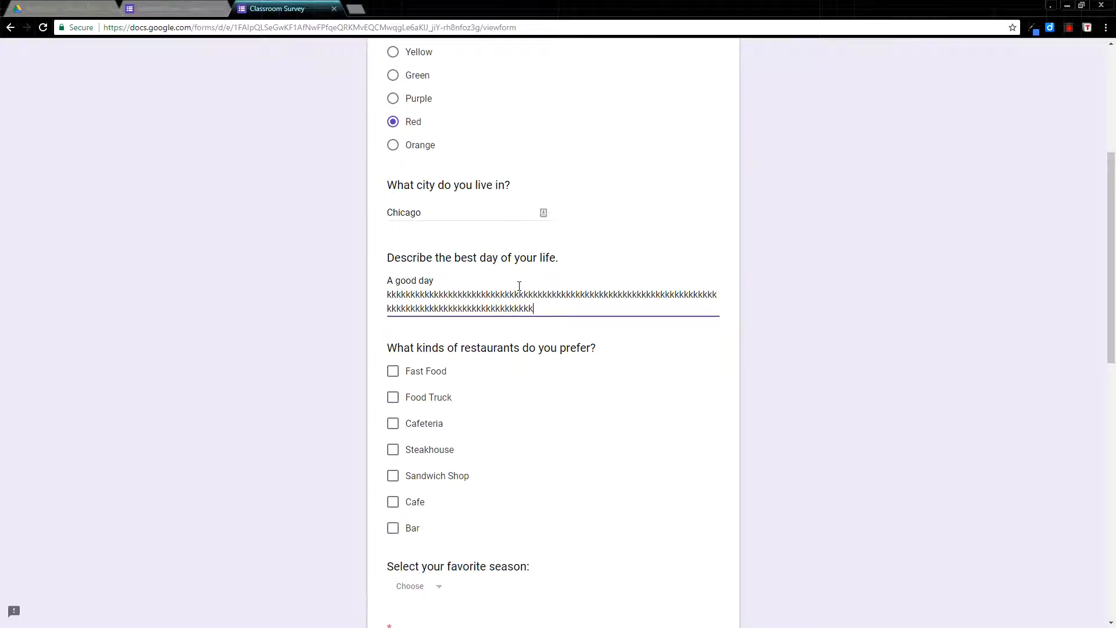
drag(550, 312, 383, 299)
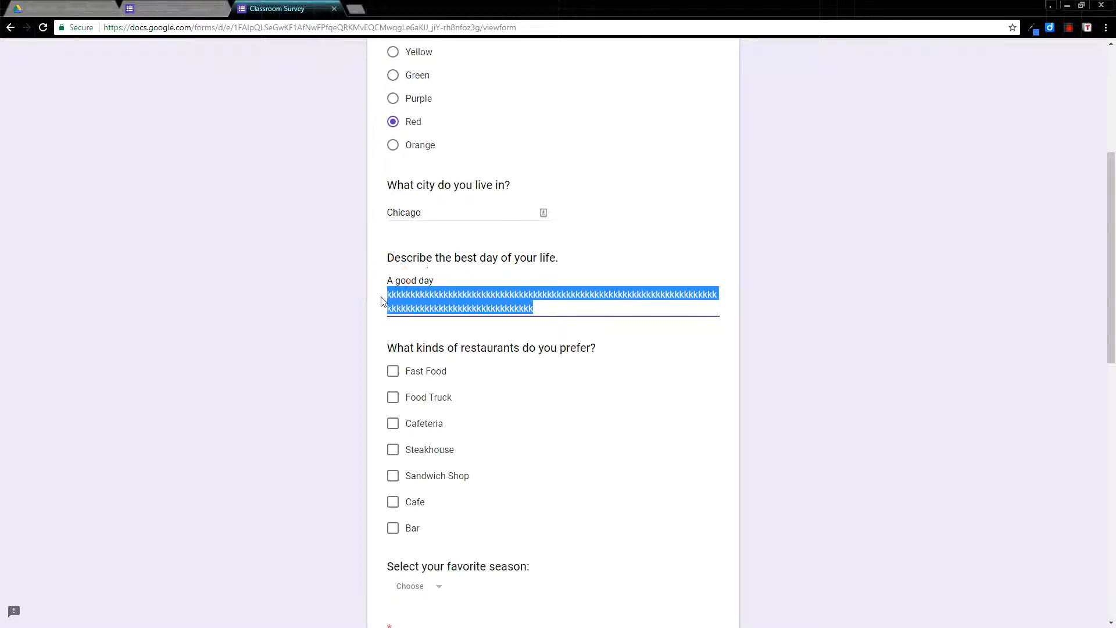
key(BackSpace)
Try a long run of filler letters after "Chicago" in the city answer, and delete the filler
click(444, 214)
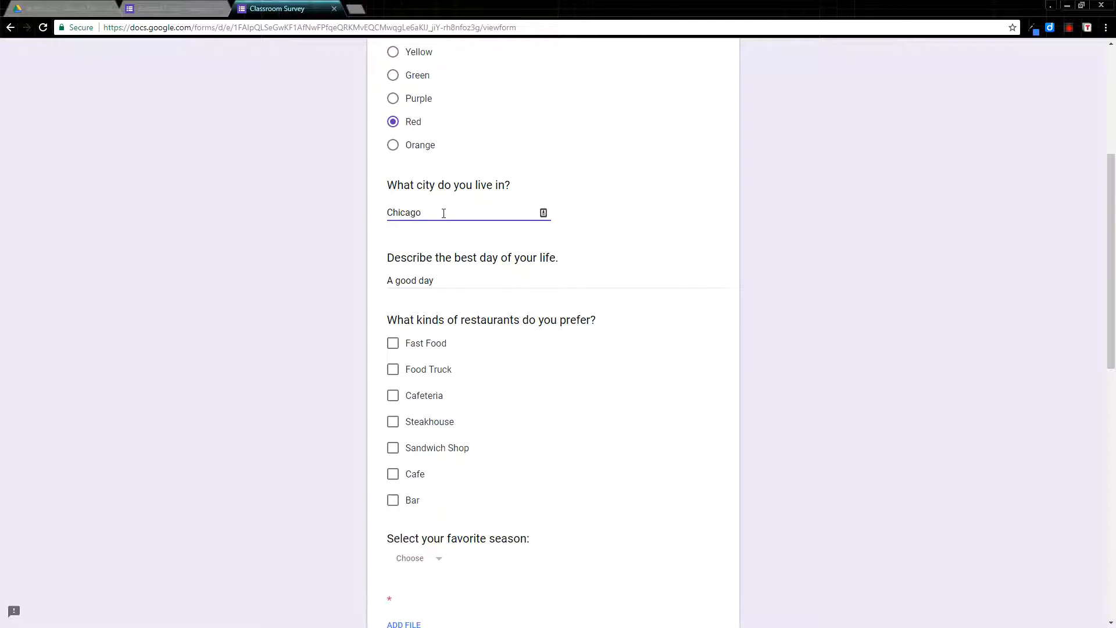
text(kkkkkkkkkkkkkkkkkkkkkkkkkkkkkkkkkkk)
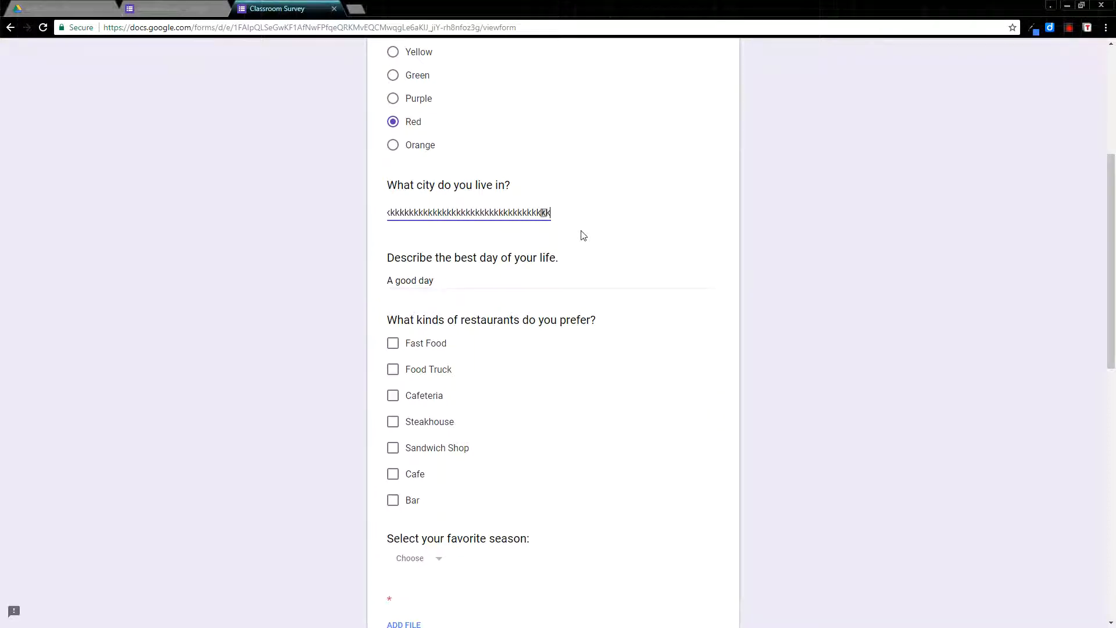
text(kk)
key(ctrl+shift+i)
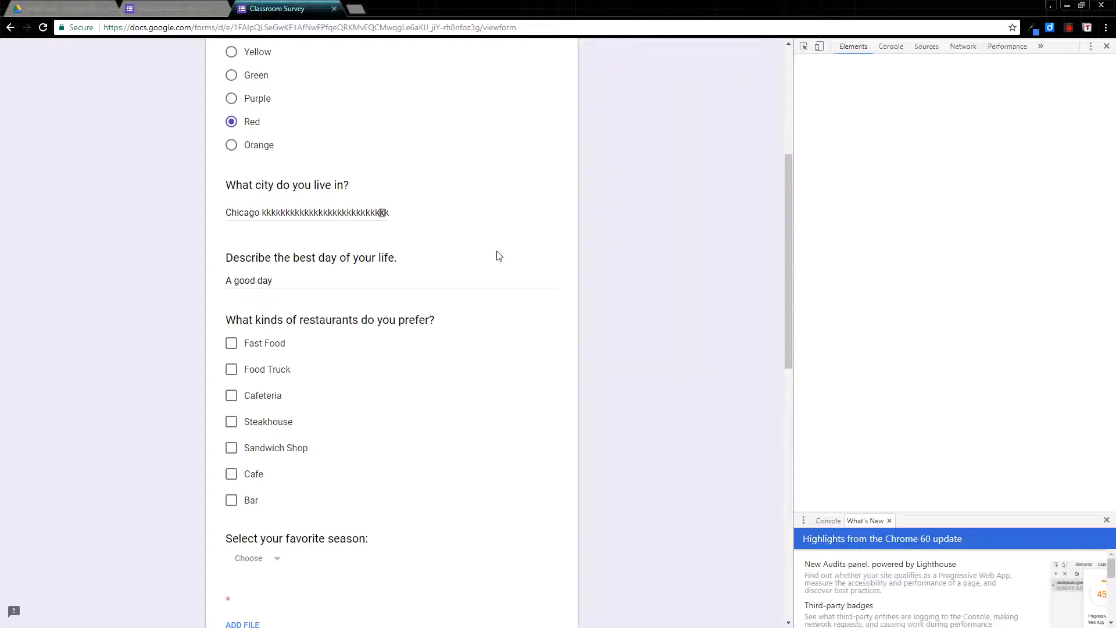
key(ctrl+shift+i)
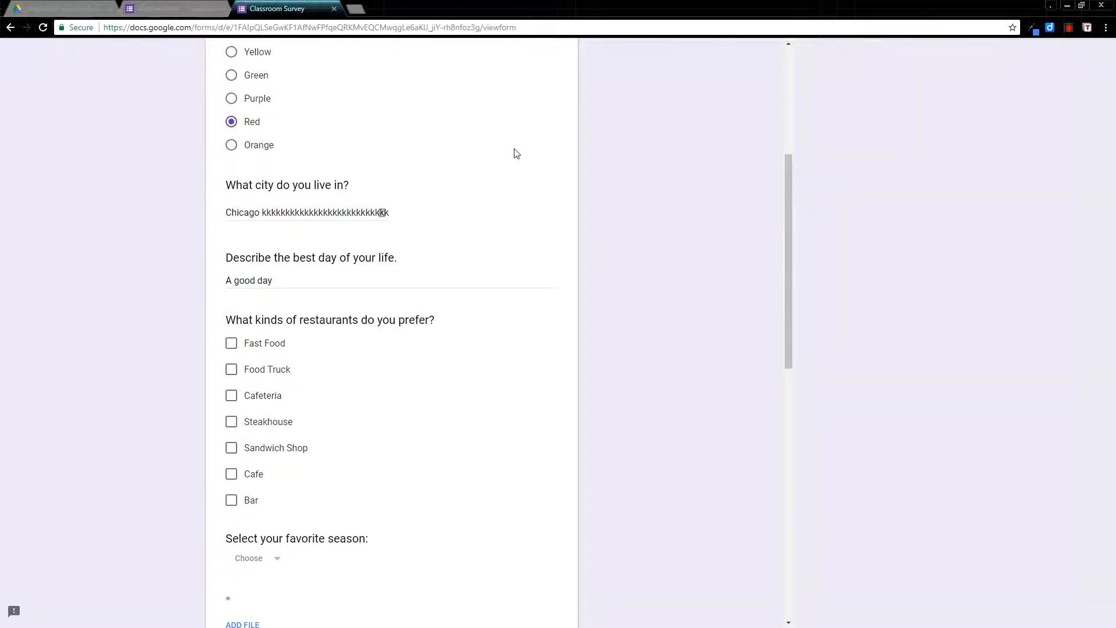
key(BackSpace)
key(BackSpace)
key(BackSpace)
key(BackSpace)
key(BackSpace)
key(BackSpace)
key(BackSpace)
key(BackSpace)
key(BackSpace)
key(BackSpace)
key(BackSpace)
key(BackSpace)
key(BackSpace)
key(BackSpace)
key(BackSpace)
key(BackSpace)
key(BackSpace)
key(BackSpace)
key(BackSpace)
key(BackSpace)
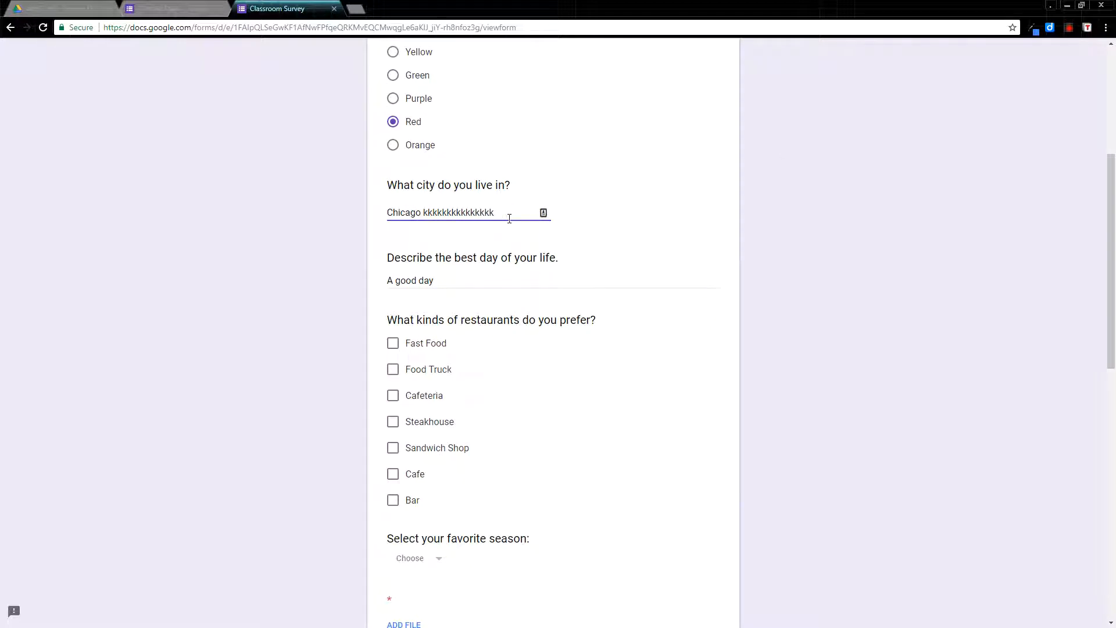
key(BackSpace)
key(BackSpace)
key(BackSpace)
key(BackSpace)
Select Fast Food, Food Truck, Cafeteria, Steakhouse and Sandwich Shop as the preferred kinds of restaurants
scroll(438, 286, down, 2)
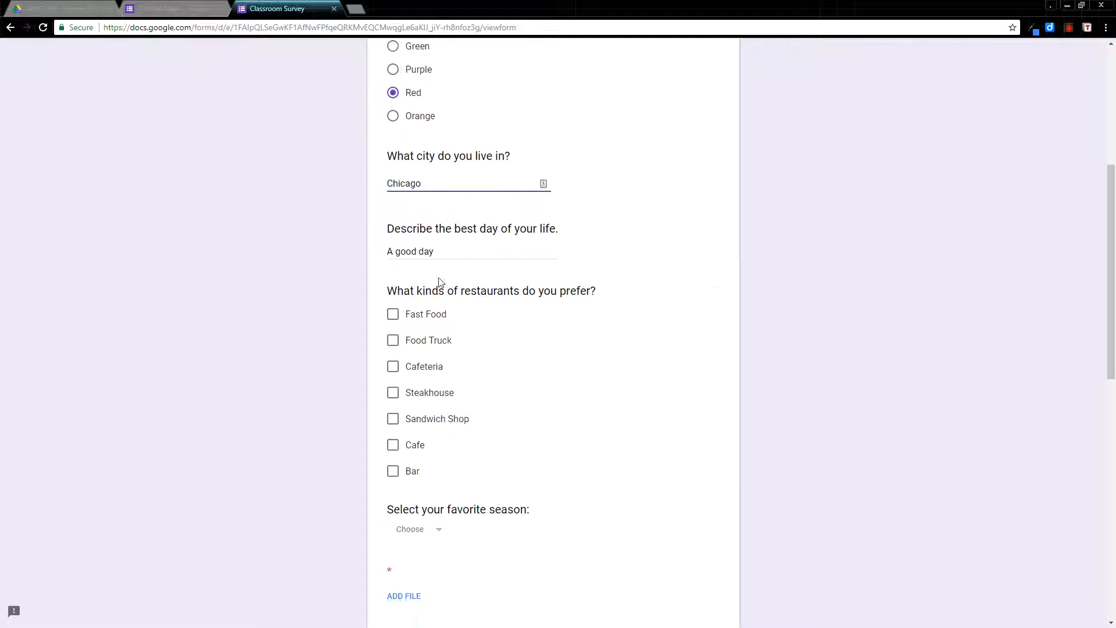
scroll(430, 276, down, 1)
click(394, 171)
click(393, 197)
click(393, 223)
click(394, 245)
click(393, 273)
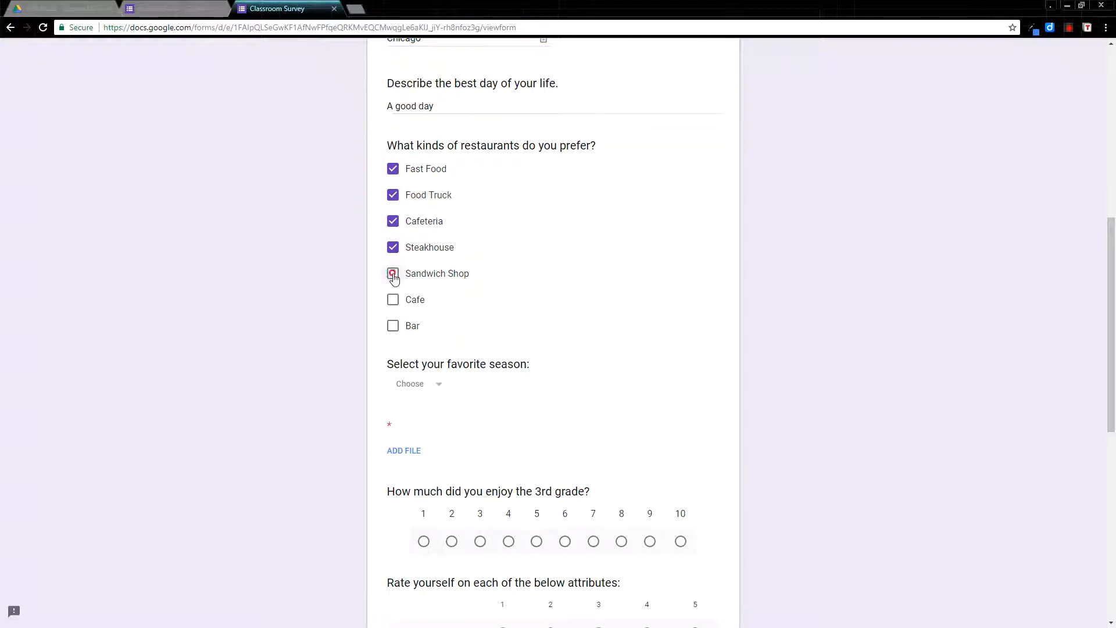
Choose Summer as the favorite season
scroll(444, 282, down, 1)
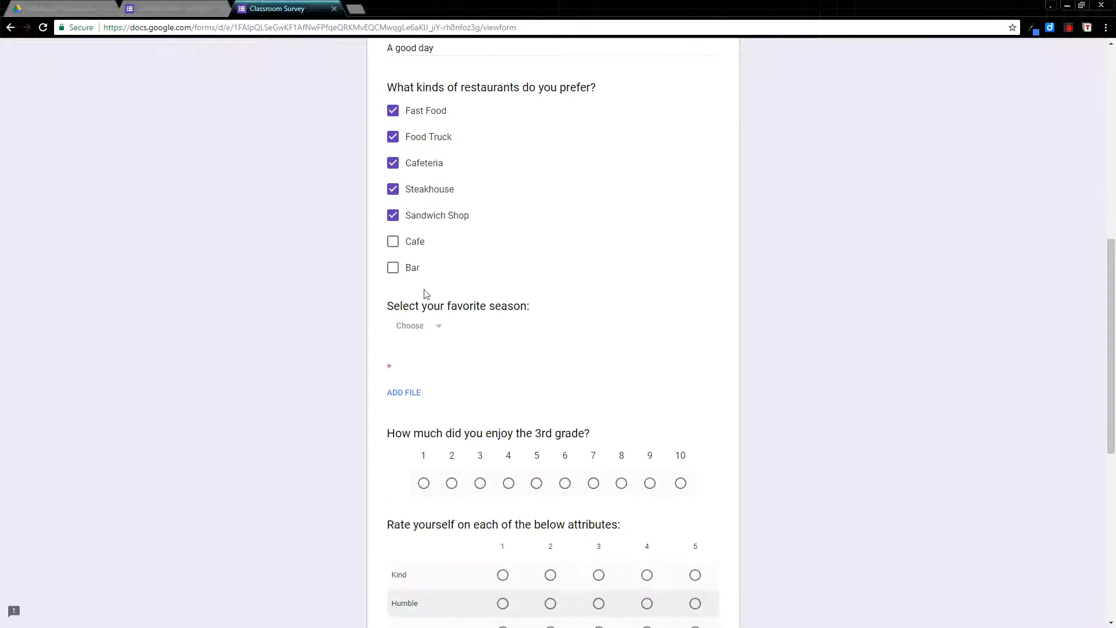
click(434, 326)
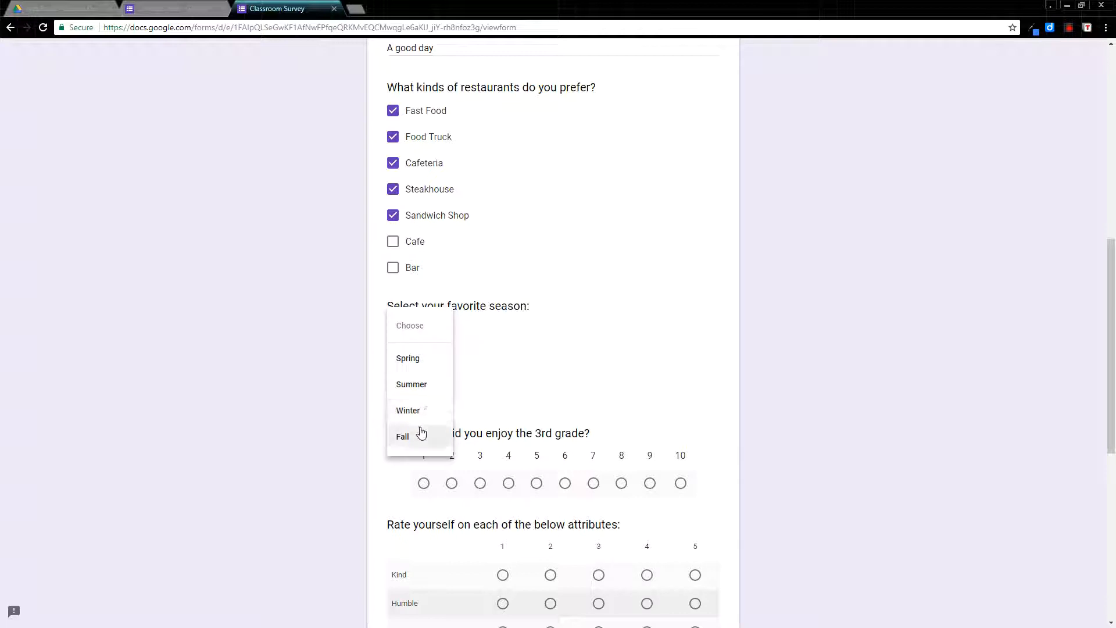
click(419, 386)
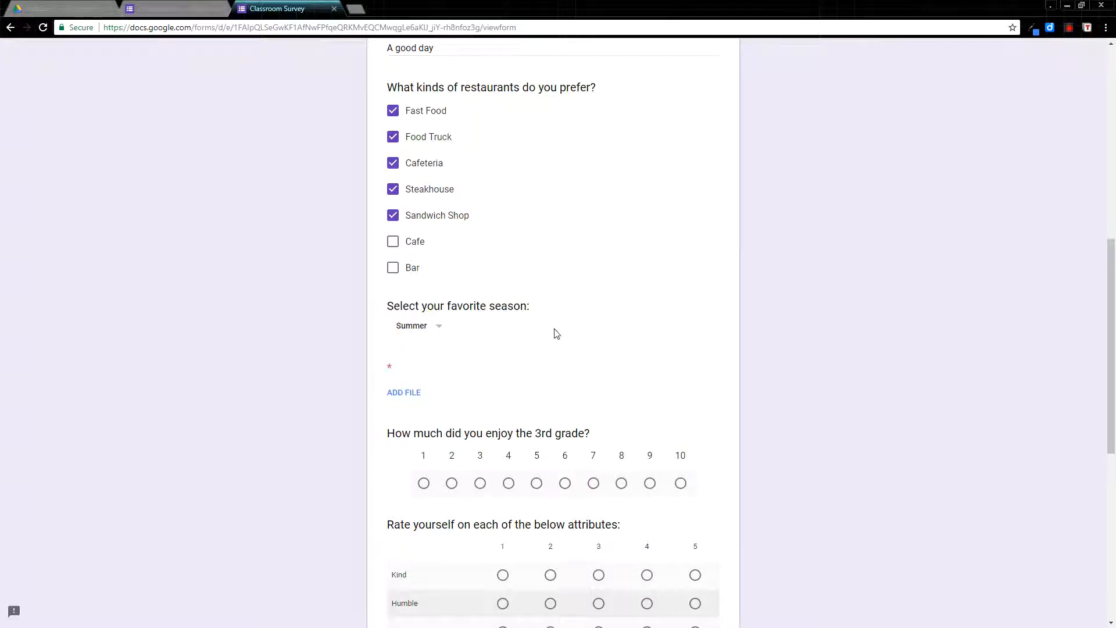